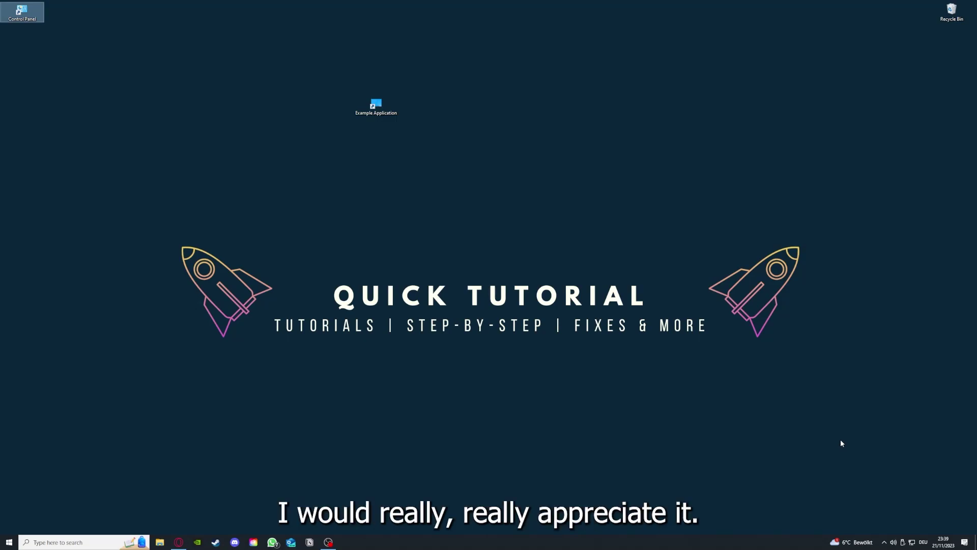
- Clear the desktop selection, select the Example Application shortcut, and close the Desktop folder window
click(692, 366)
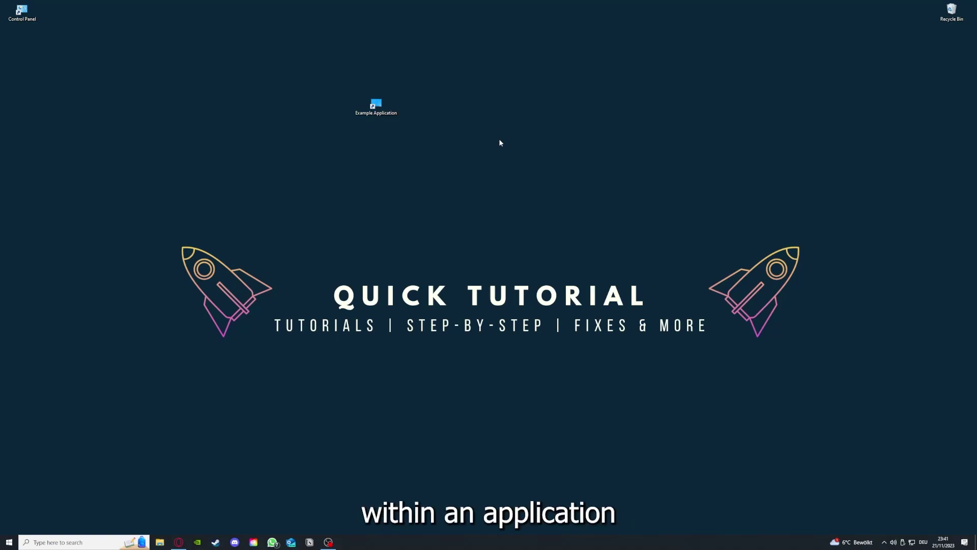
drag(129, 190, 826, 406)
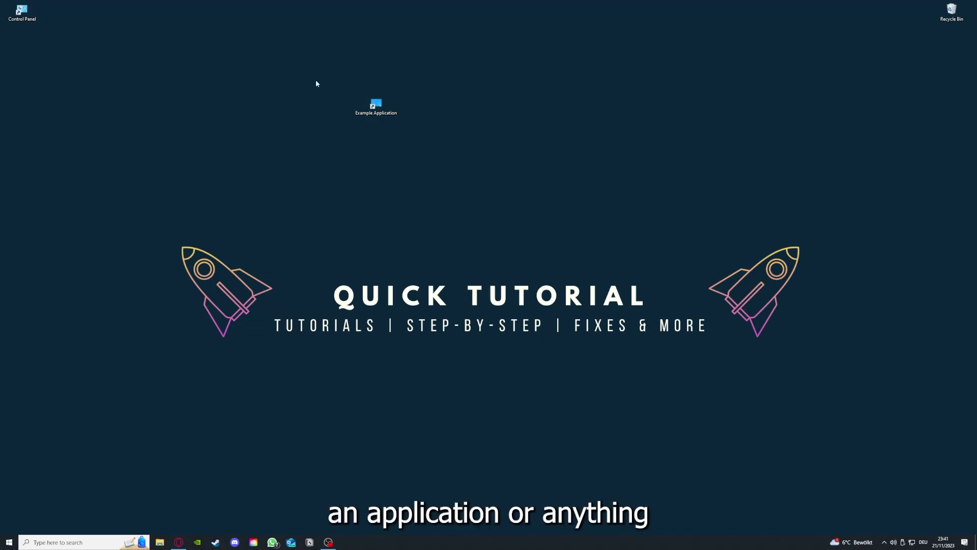
drag(129, 190, 825, 409)
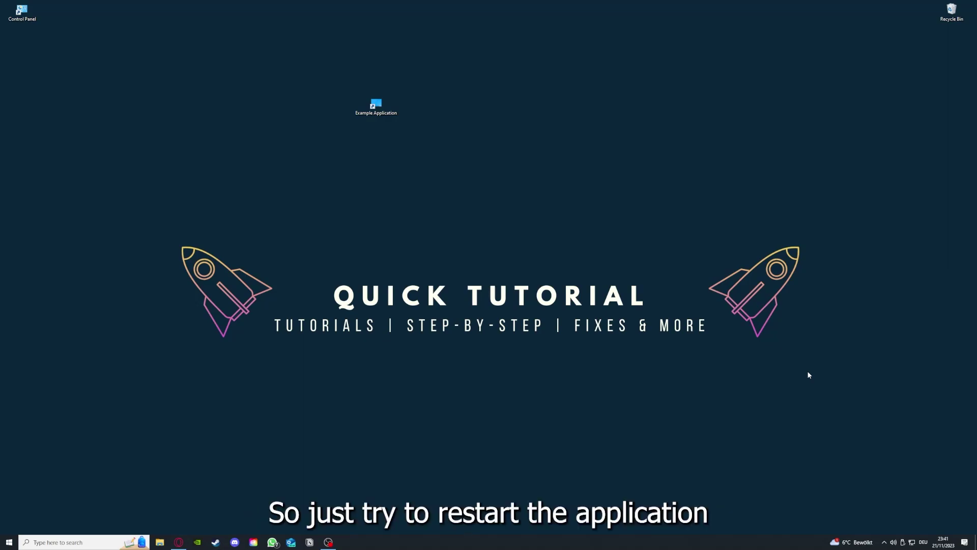
click(375, 105)
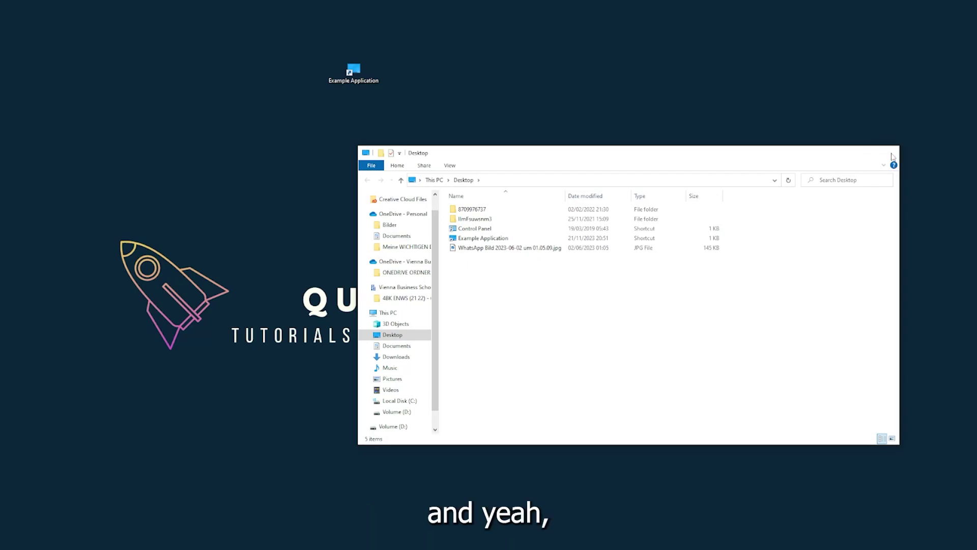
click(890, 155)
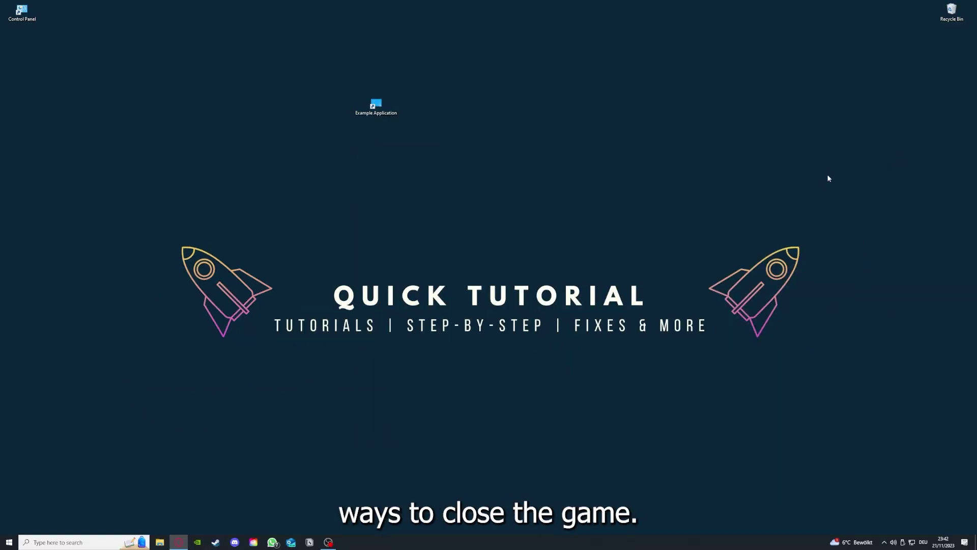
- Launch Task Manager from the taskbar and end the Task Manager task
right_click(367, 543)
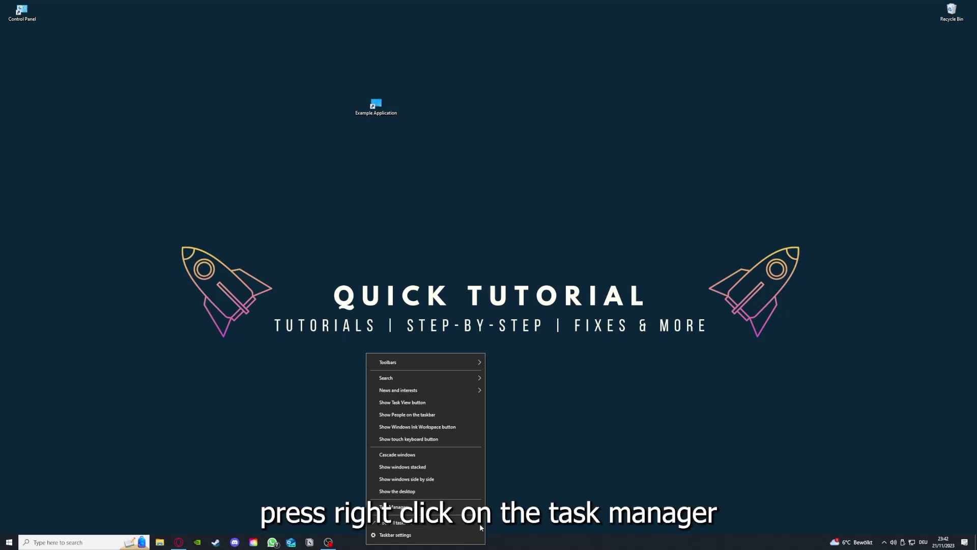
click(437, 509)
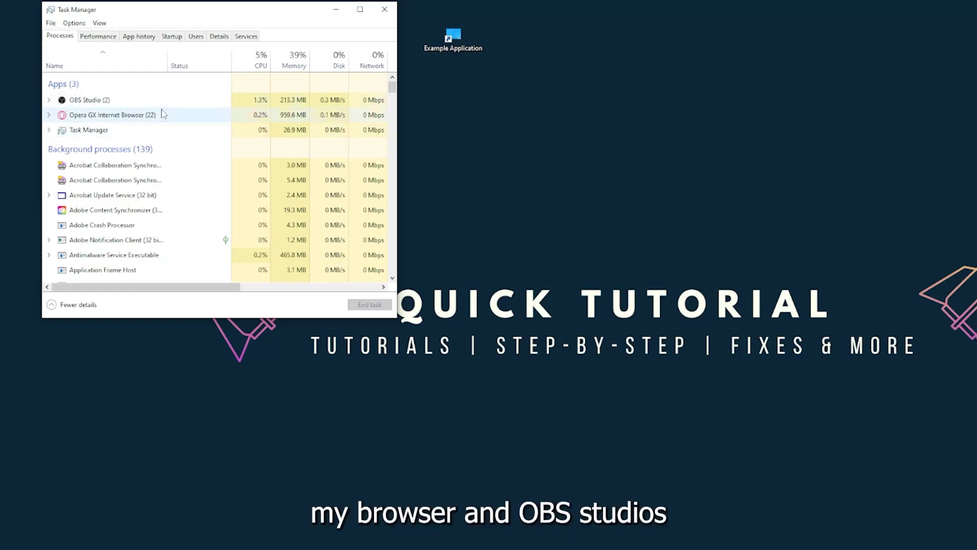
click(183, 134)
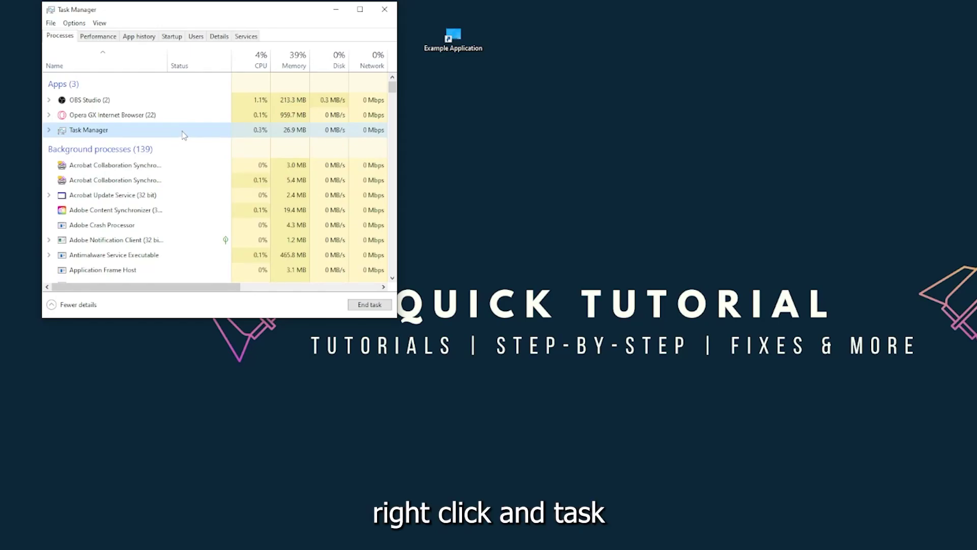
click(365, 305)
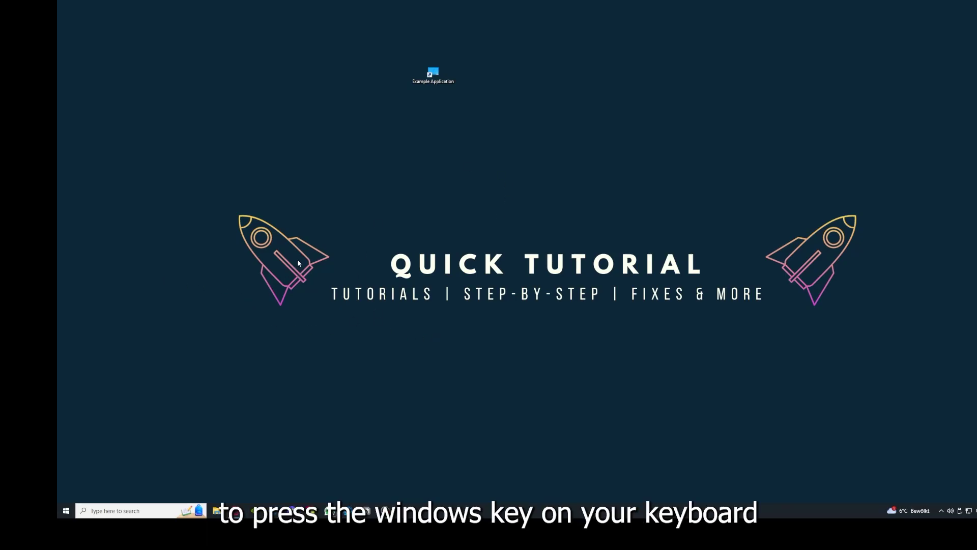
- View the power options in the Start menu, then dismiss it to the desktop
key(super)
key(super)
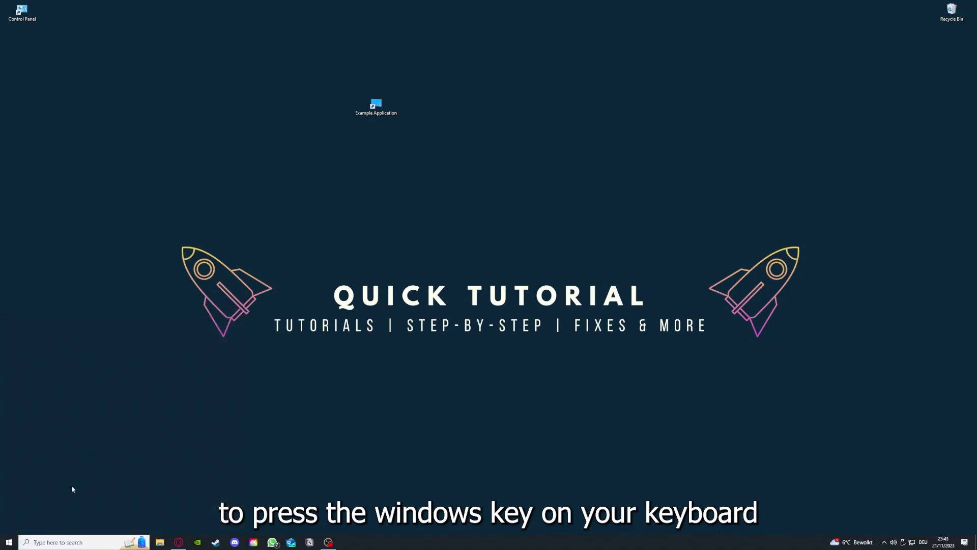
click(10, 538)
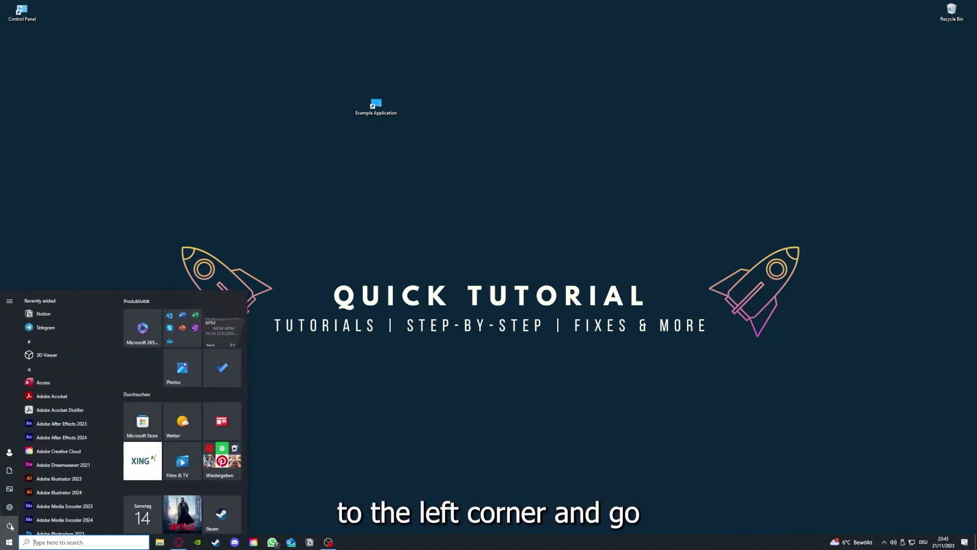
mouse_move(10, 526)
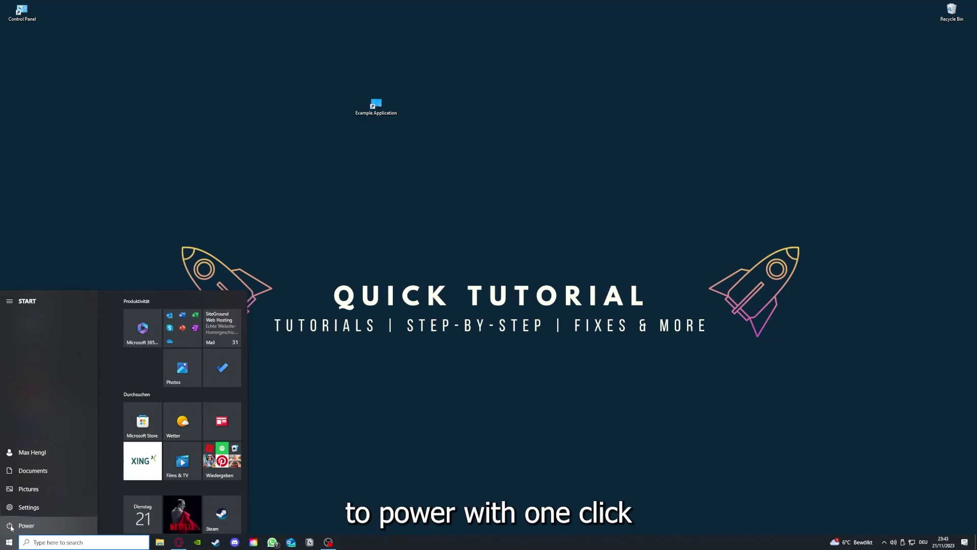
click(11, 527)
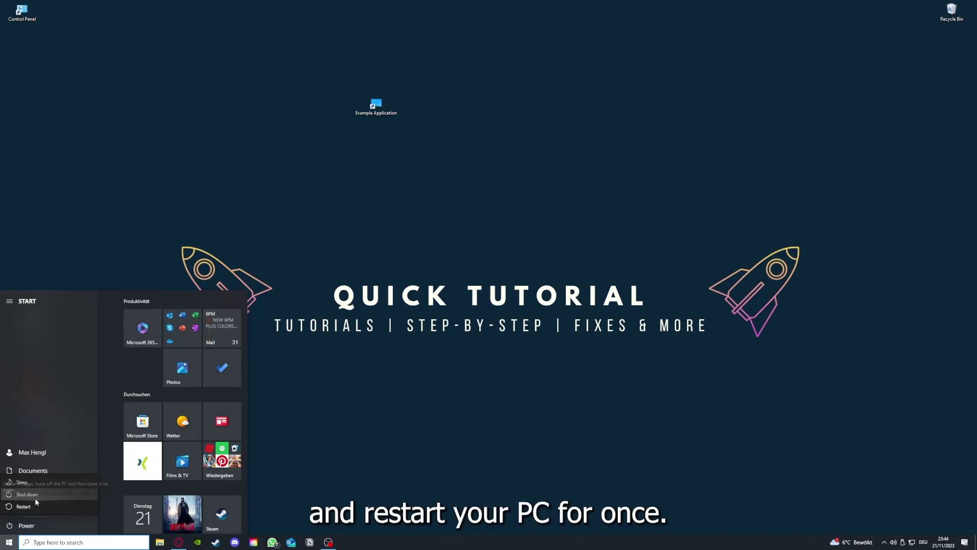
click(388, 393)
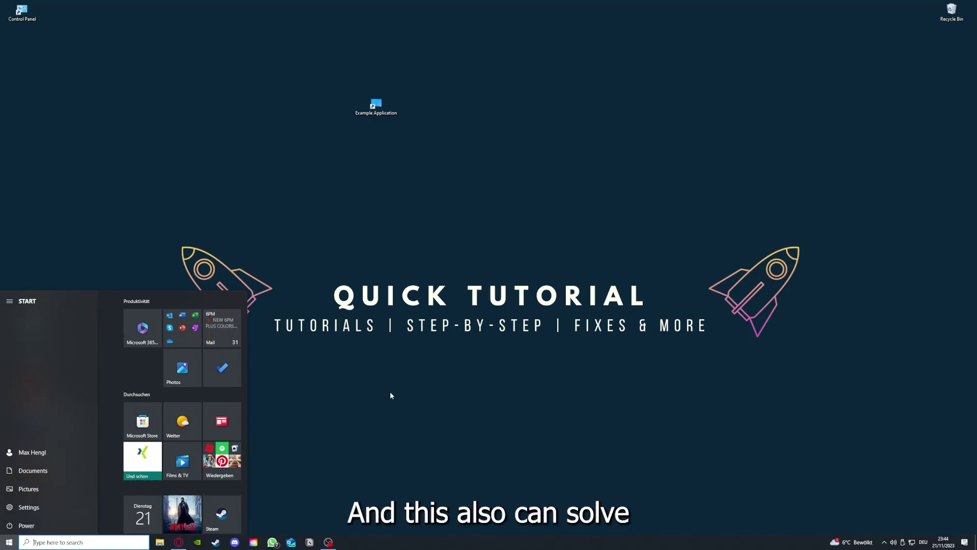
click(386, 390)
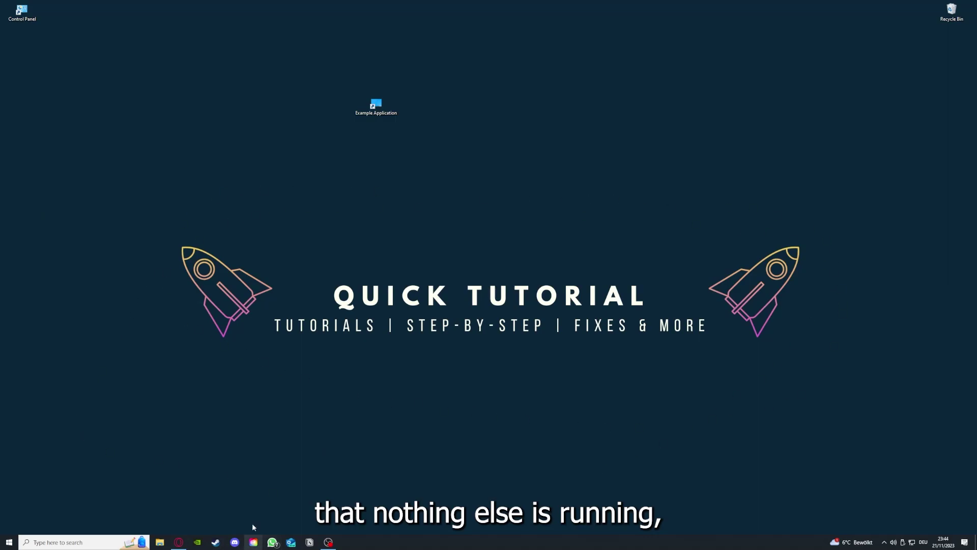
- Reopen Task Manager on the Startup tab and maximize its window
right_click(382, 541)
click(407, 500)
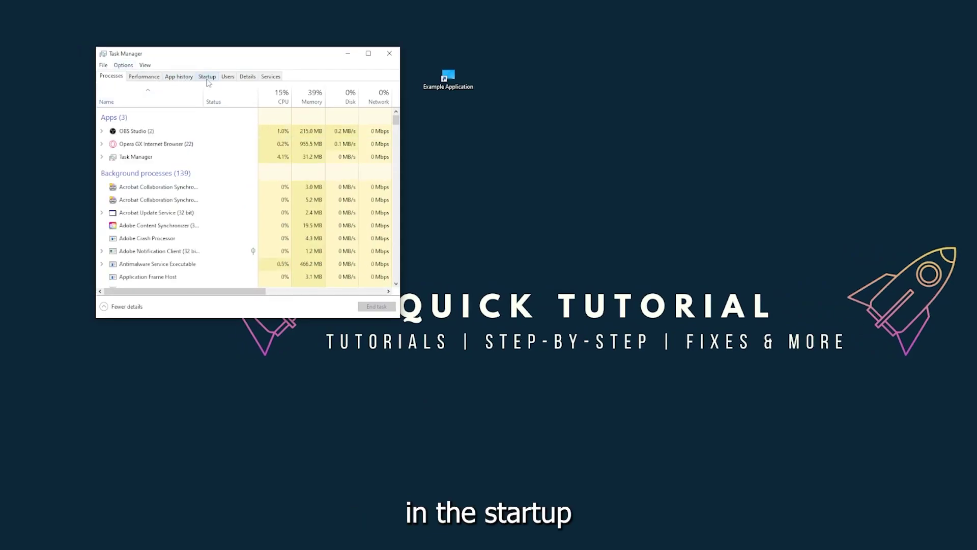
click(207, 76)
scroll(219, 193, down, 3)
scroll(206, 260, up, 3)
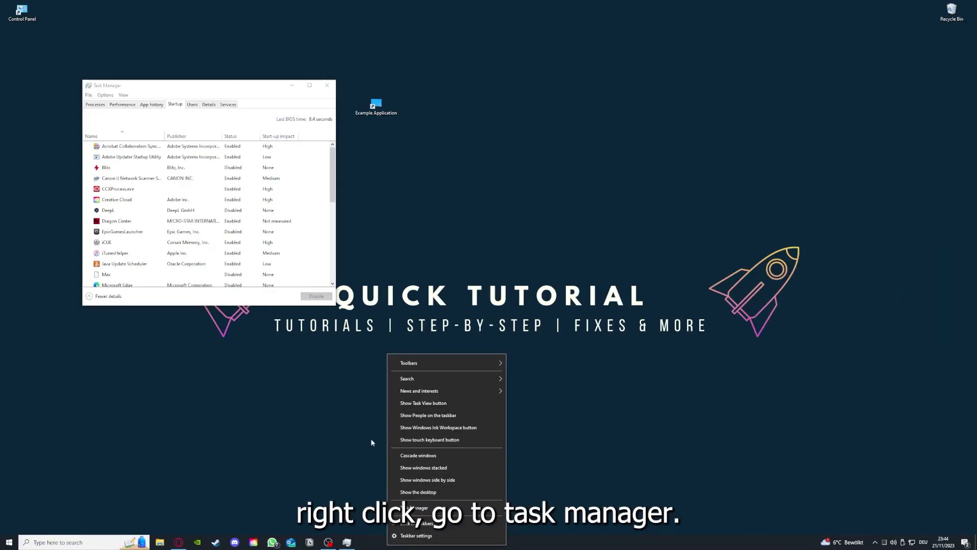
click(413, 508)
click(309, 85)
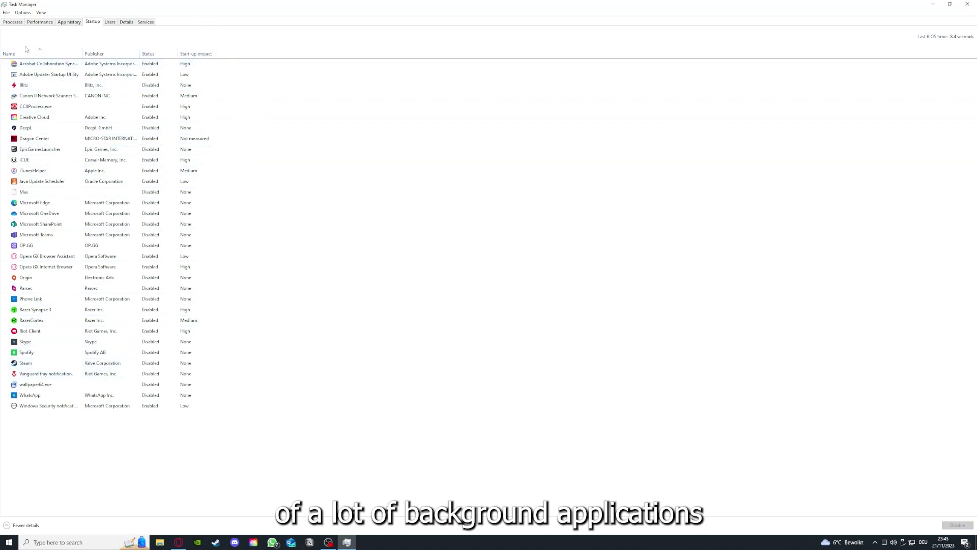
- Review the Acrobat, CCXProcess, OneDrive, SharePoint, Phone Link and iTunesHelper startup entries
right_click(159, 64)
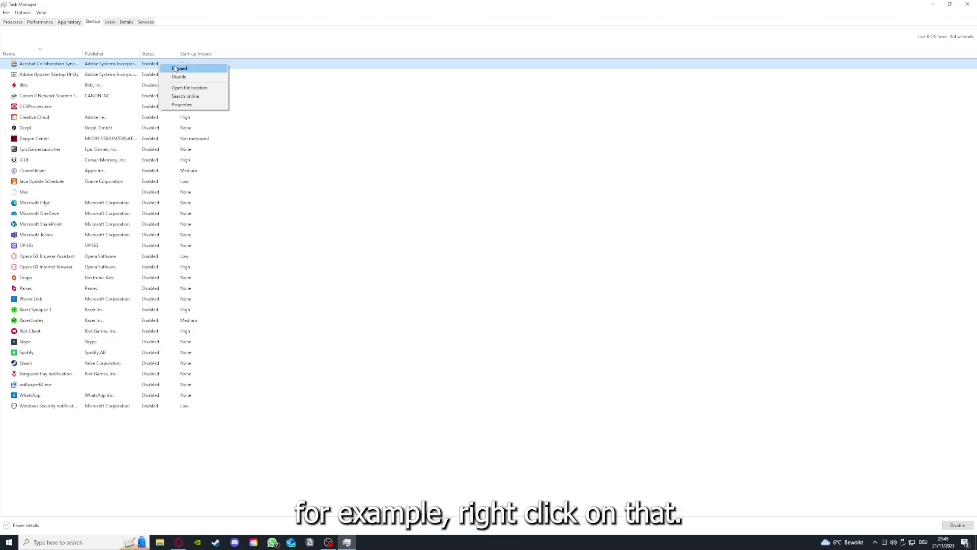
click(341, 106)
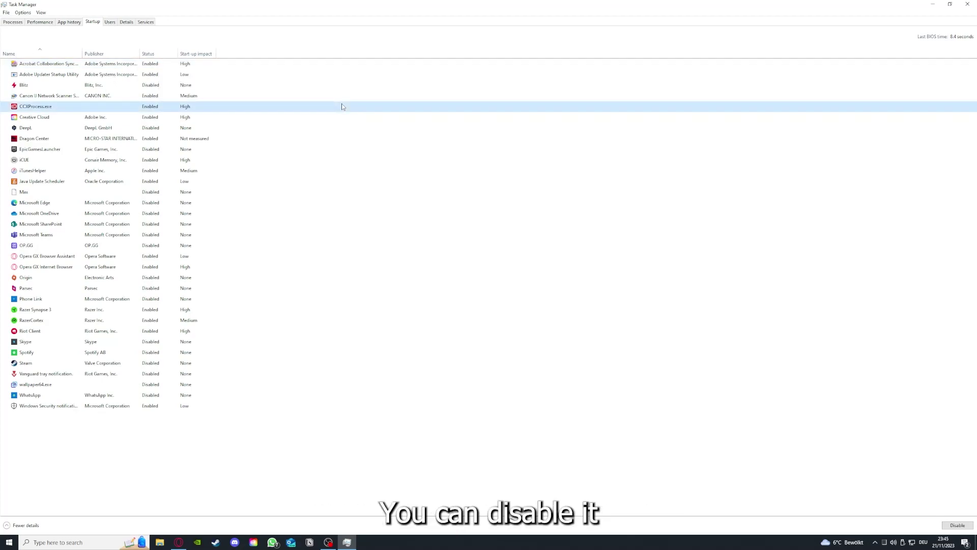
click(514, 214)
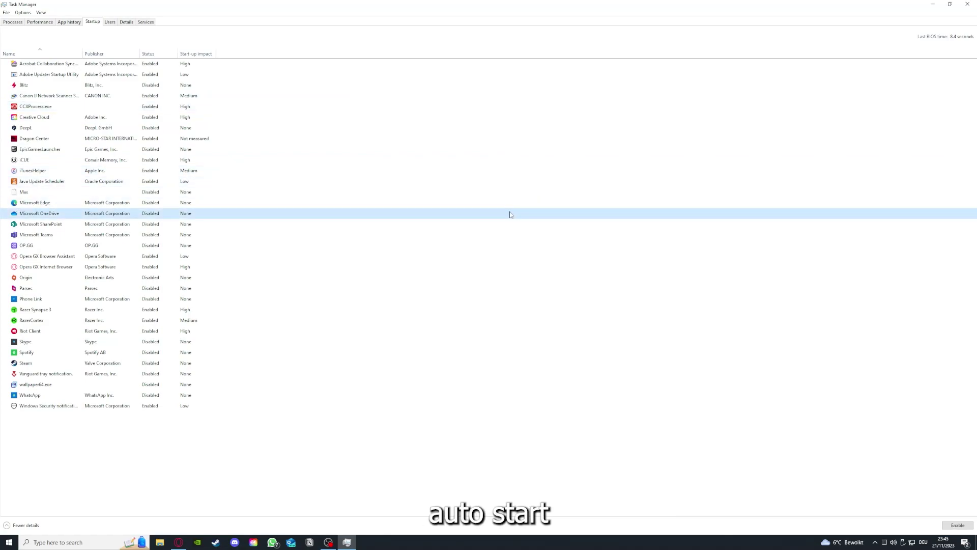
click(61, 65)
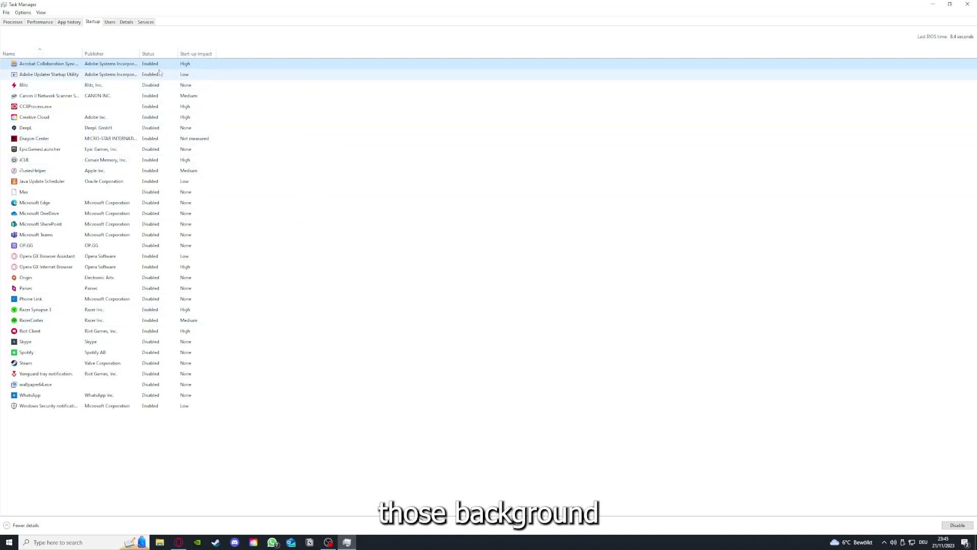
right_click(211, 224)
click(273, 299)
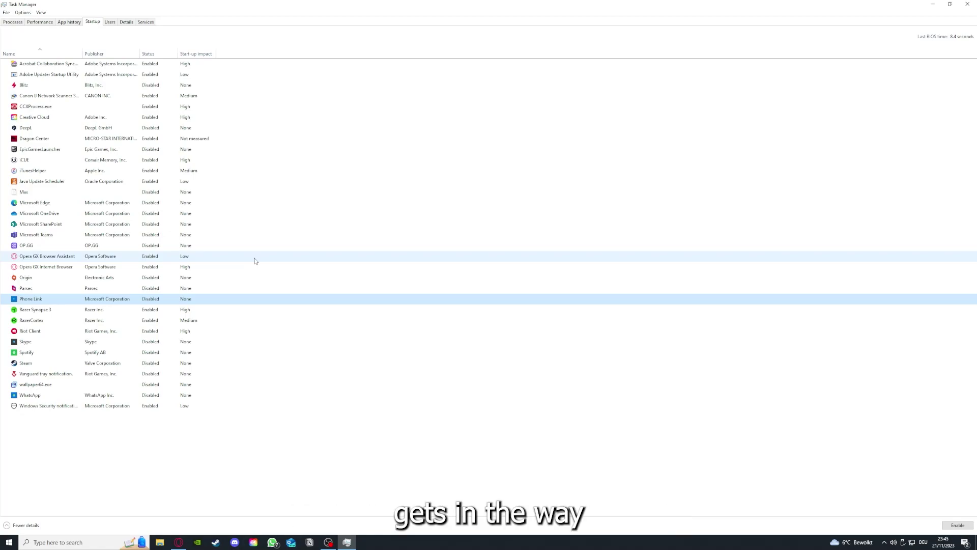
click(214, 173)
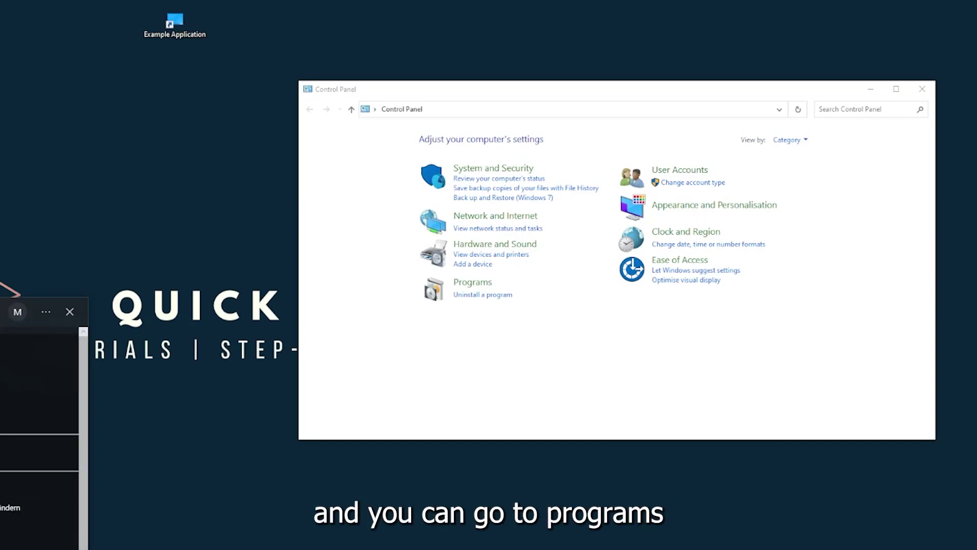
- Go to Programs > Uninstall a program and scroll the 175-program list to Overwolf
key(Escape)
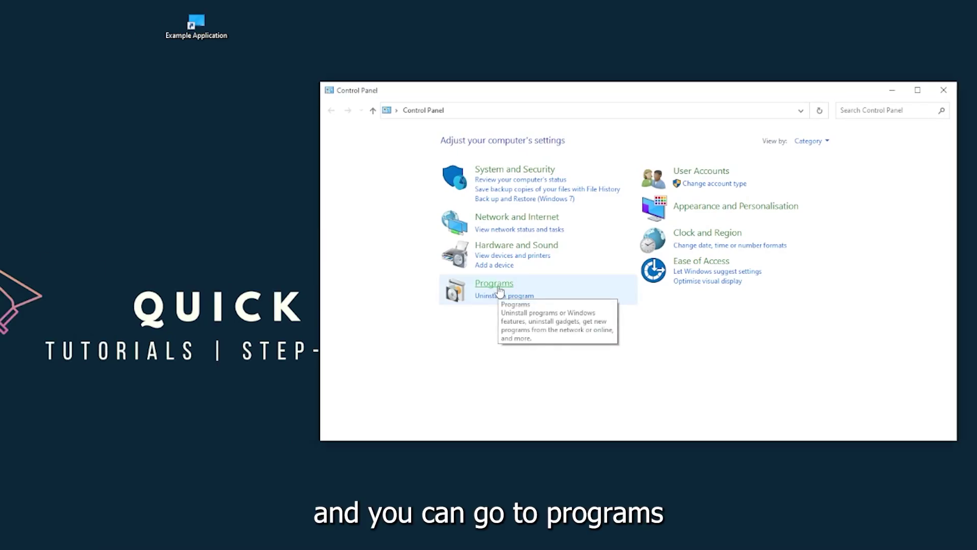
click(499, 288)
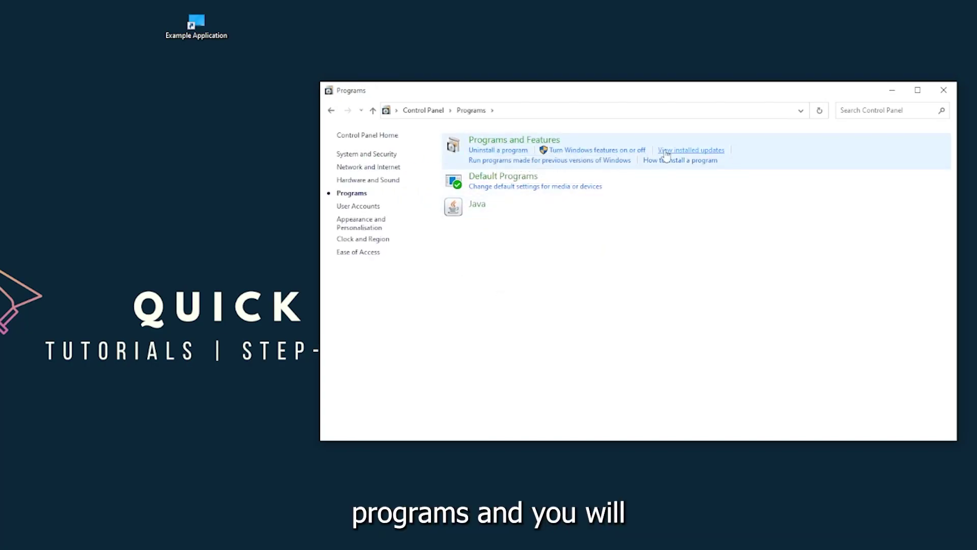
click(525, 150)
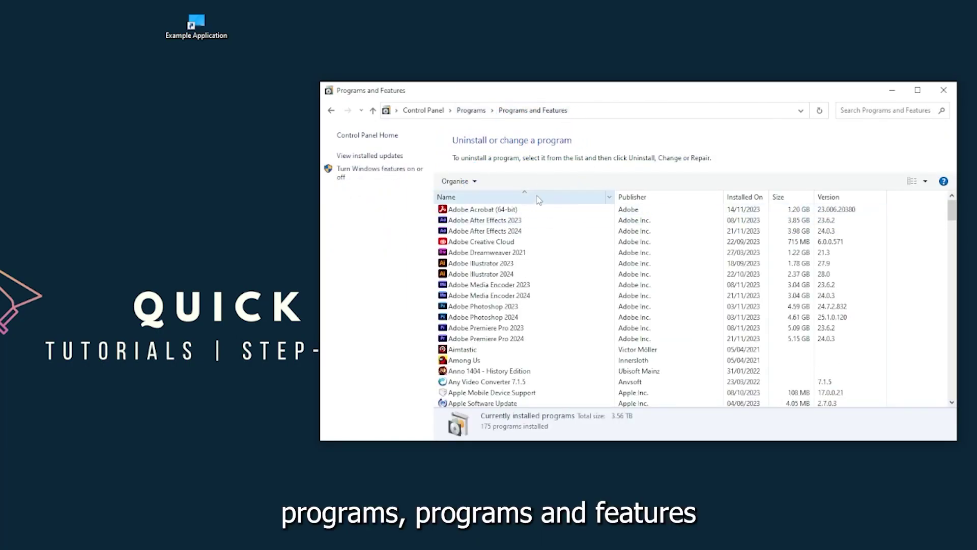
scroll(517, 285, down, 20)
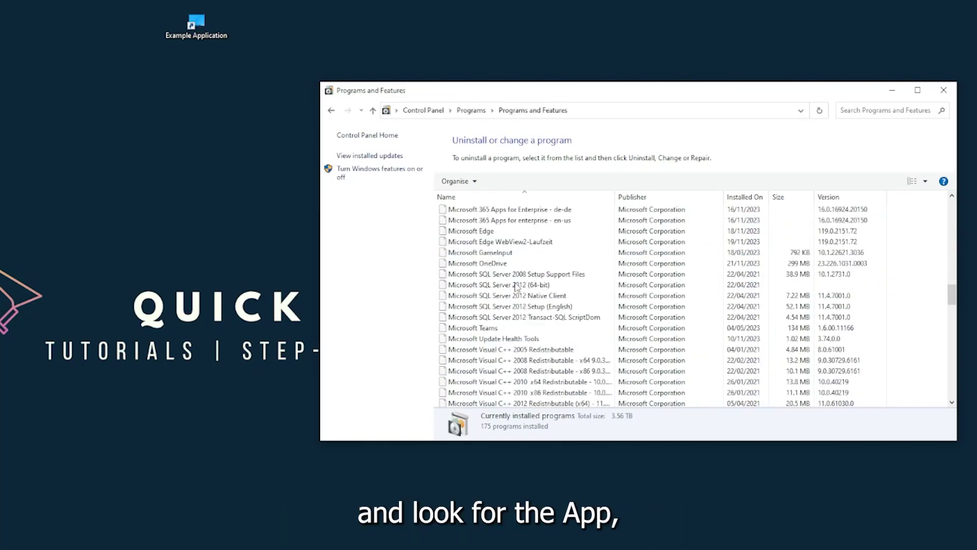
scroll(515, 286, down, 20)
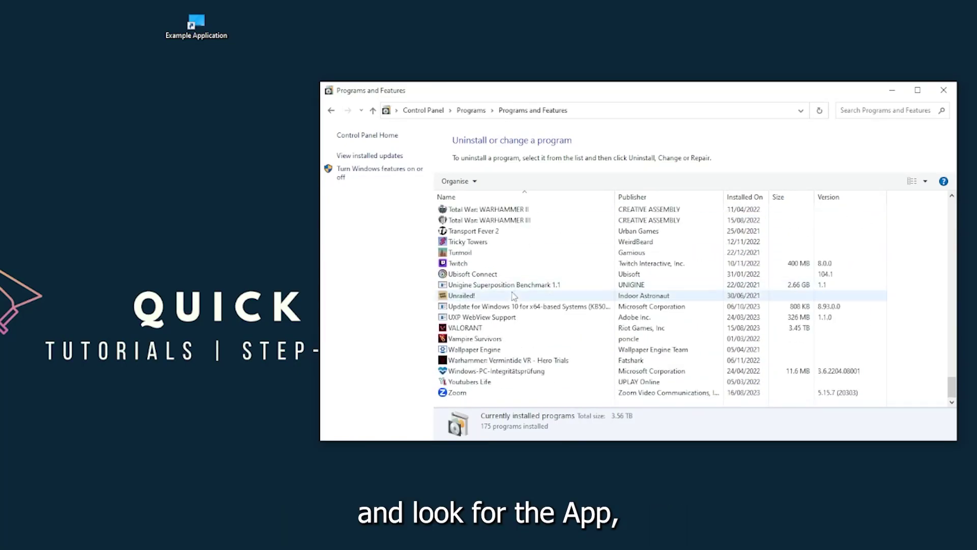
scroll(492, 337, up, 12)
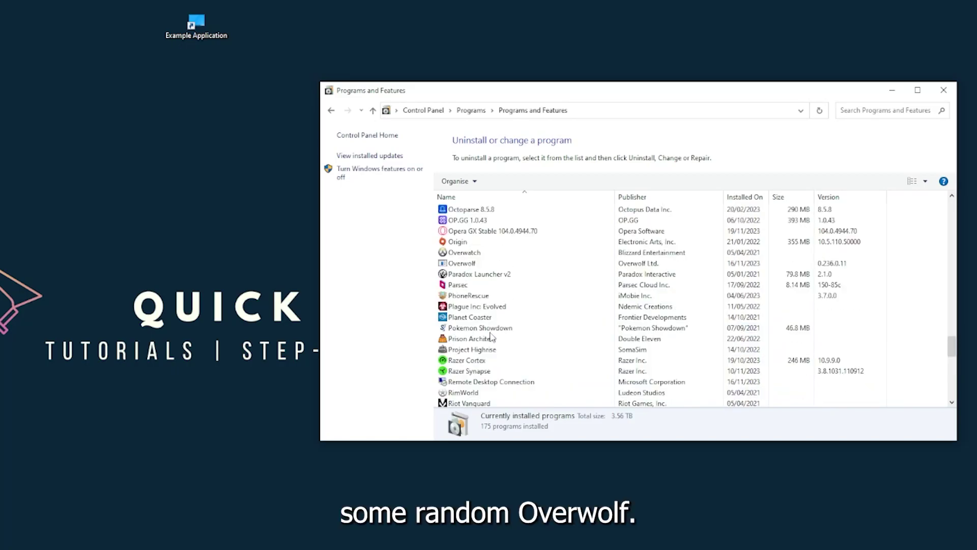
scroll(481, 335, up, 2)
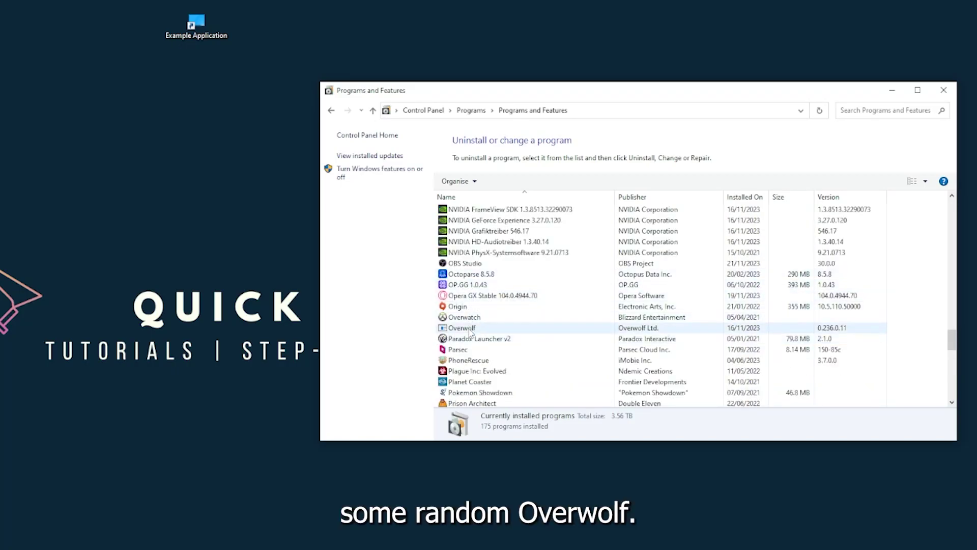
- Uninstall Overwolf and answer Yes to remove it from the list after the error
click(471, 331)
right_click(469, 329)
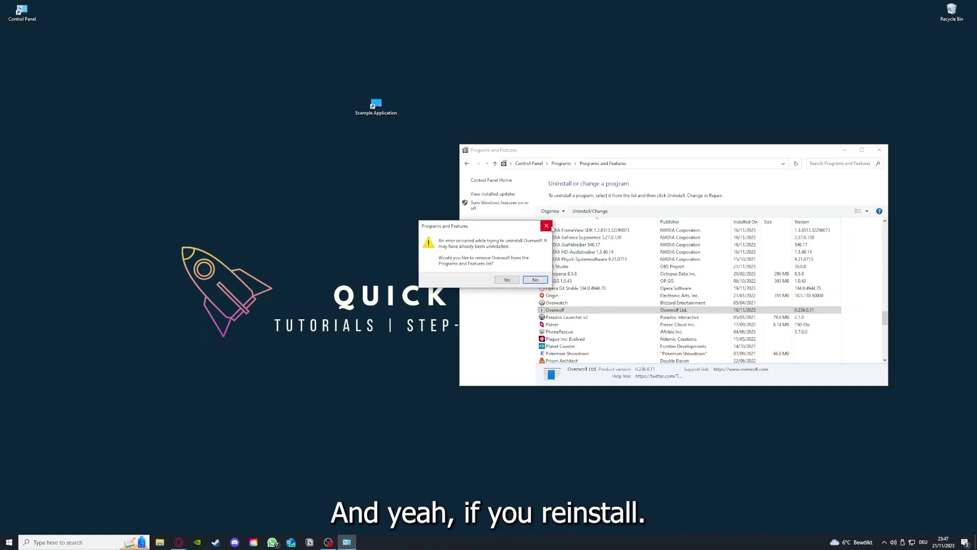
click(546, 226)
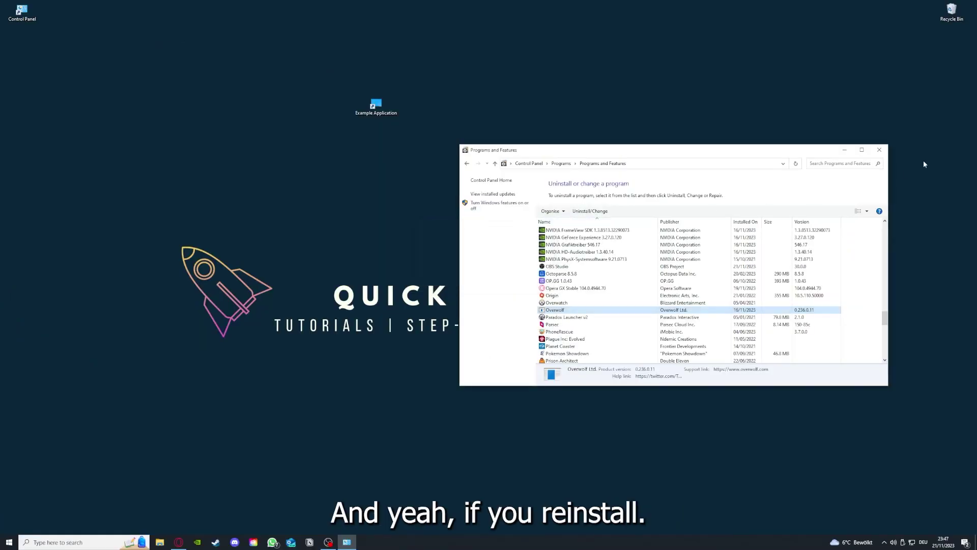
- Close the Programs and Features window with its title-bar X
click(879, 150)
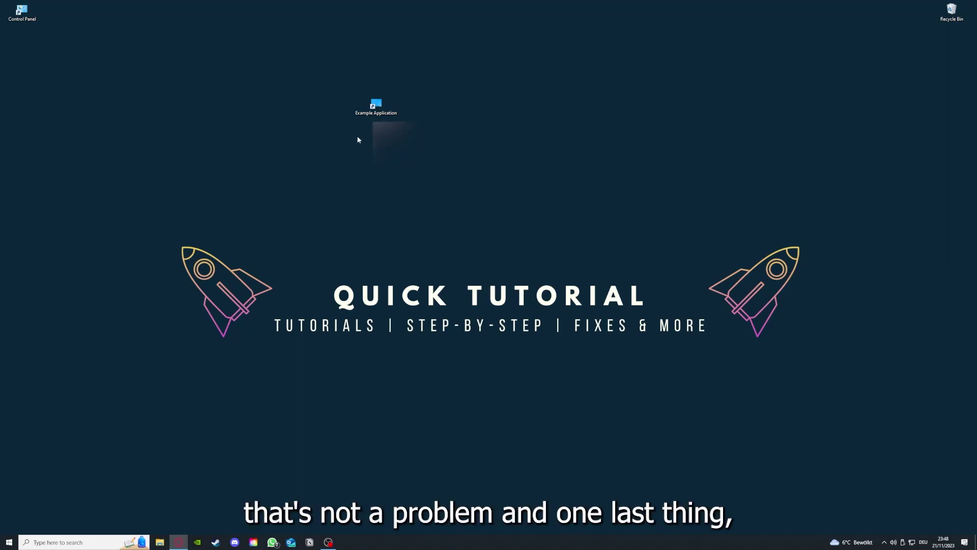
- Open the Example Application shortcut's Properties, view Security and Previous Versions, then return to Shortcut
right_click(370, 101)
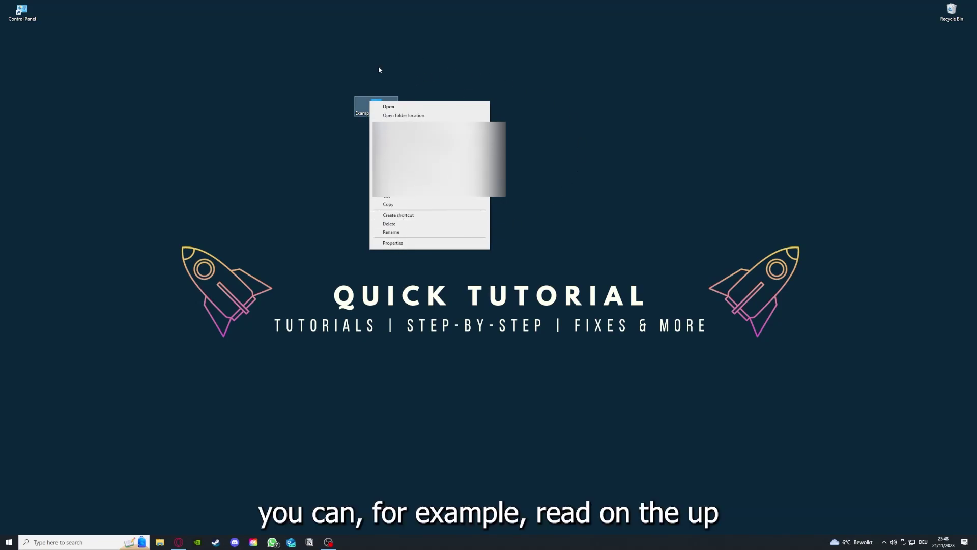
click(393, 243)
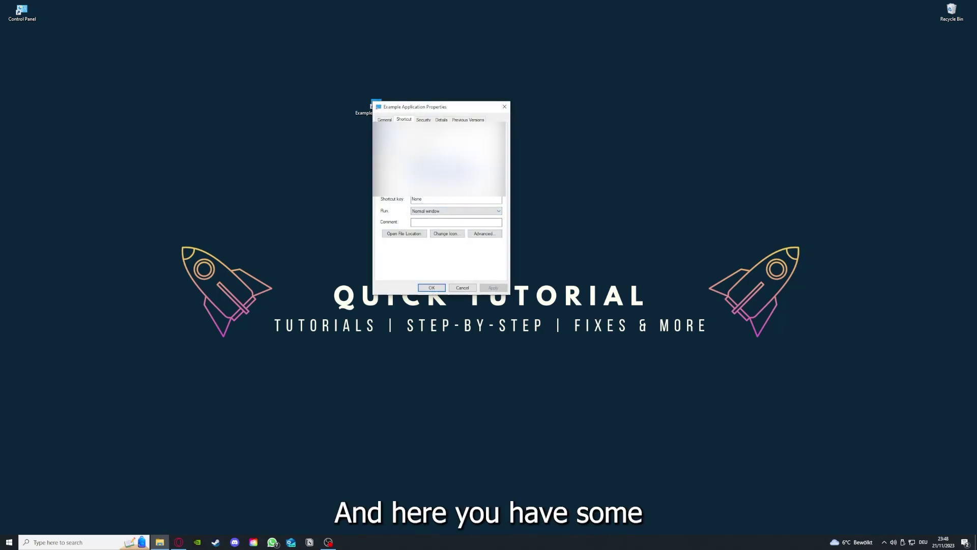
key(ctrl+Tab)
key(ctrl+Tab)
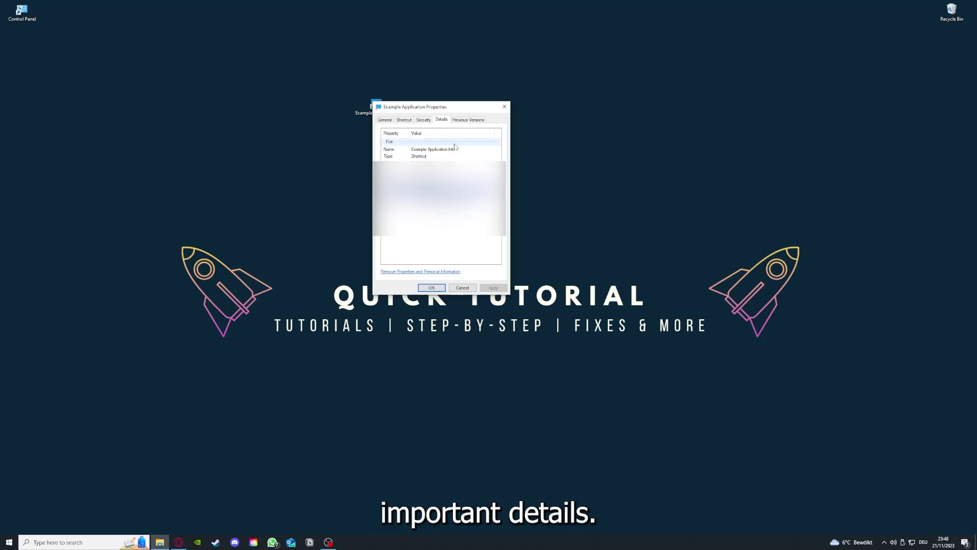
drag(442, 107, 516, 141)
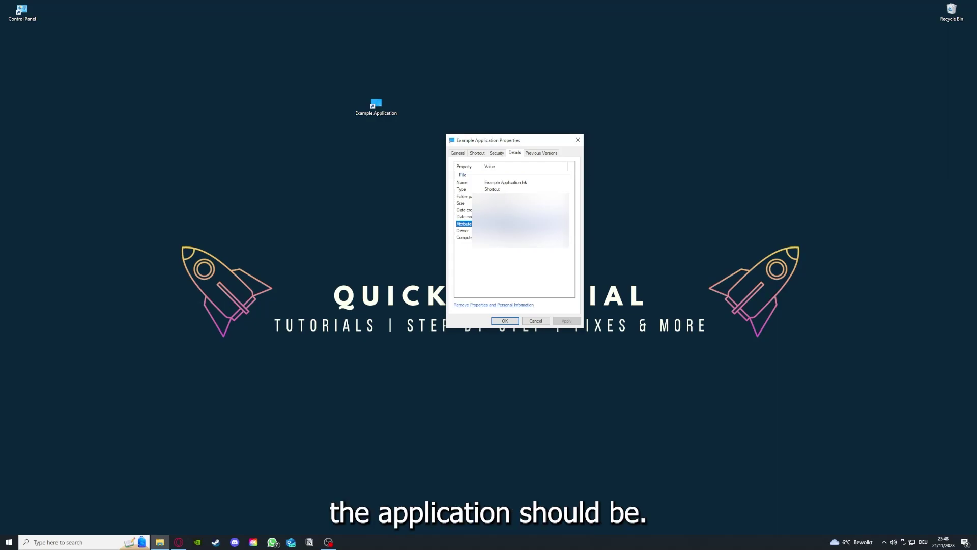
click(546, 153)
click(476, 154)
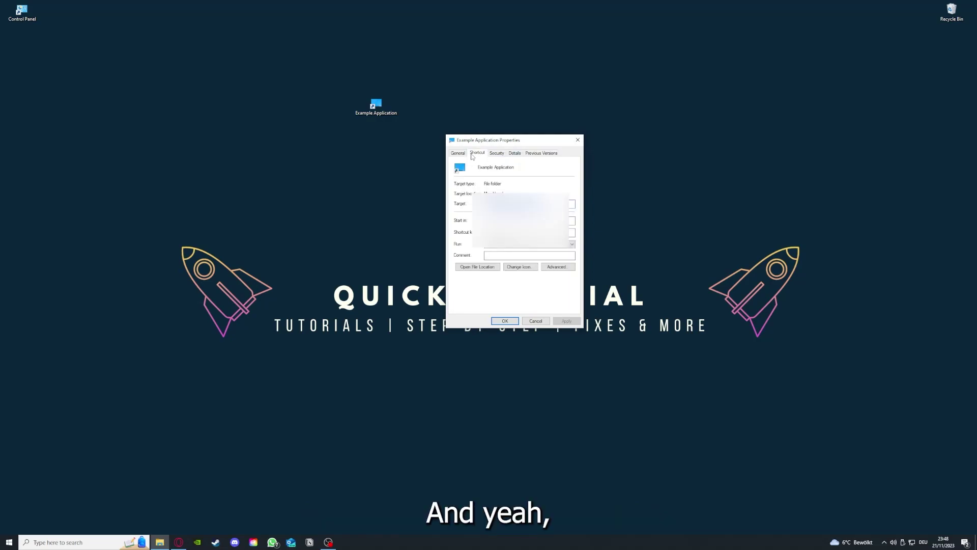
- Open the shortcut's file location, showing This PC, and move that Explorer window down-left
click(469, 267)
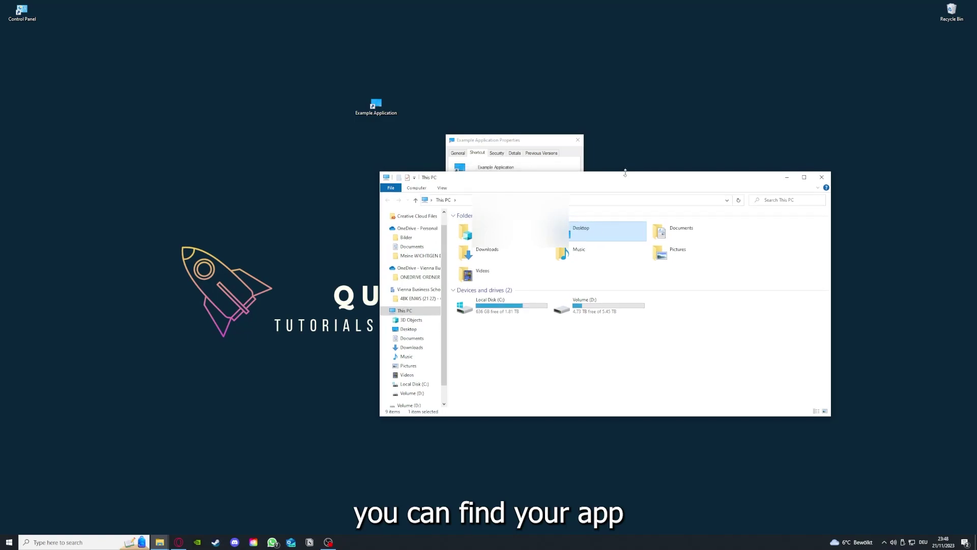
drag(627, 177, 517, 282)
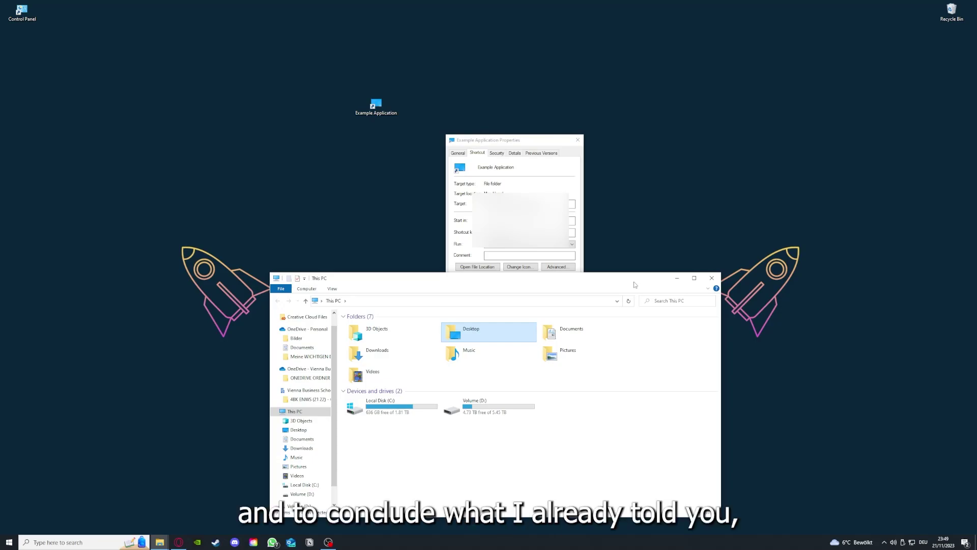
- Close the This PC Explorer window and the shortcut's Properties dialog
click(711, 278)
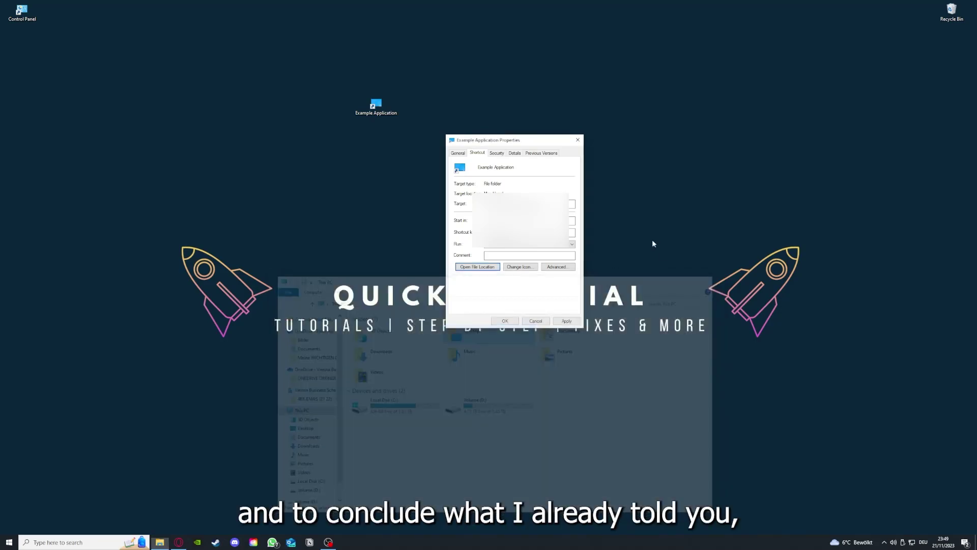
click(577, 139)
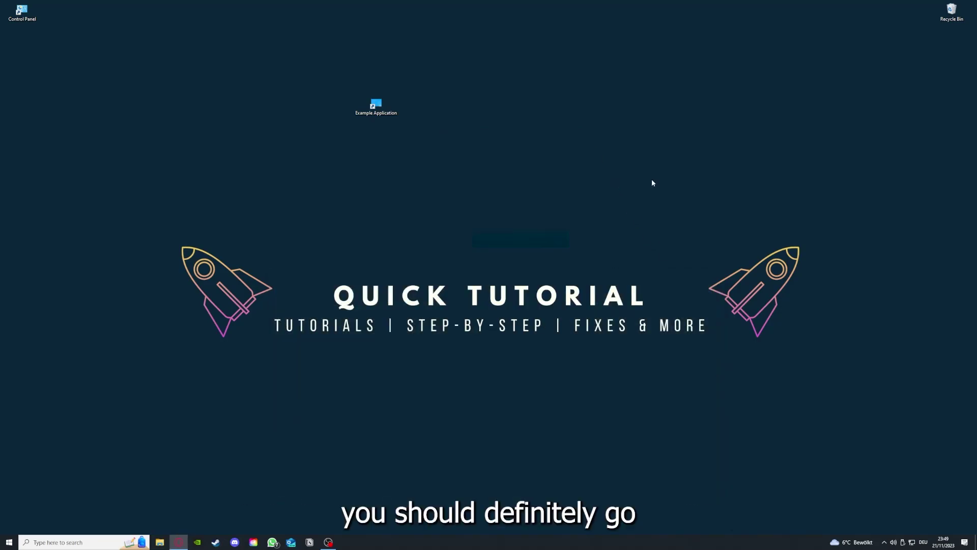